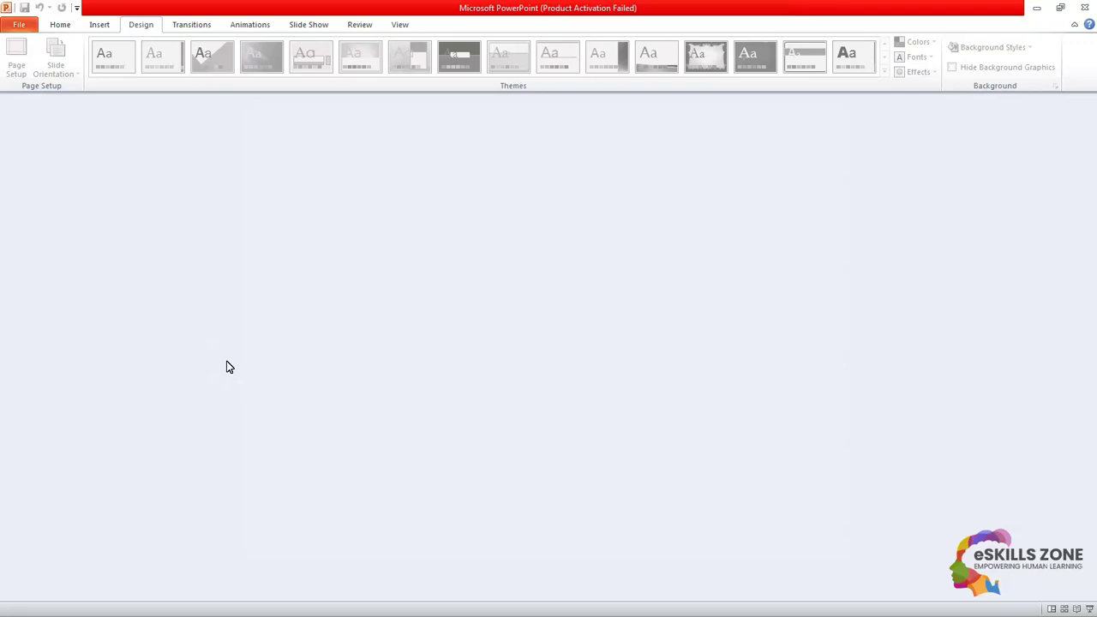
# - Go to File > New to list the available templates and themes
pyautogui.click(139, 29)
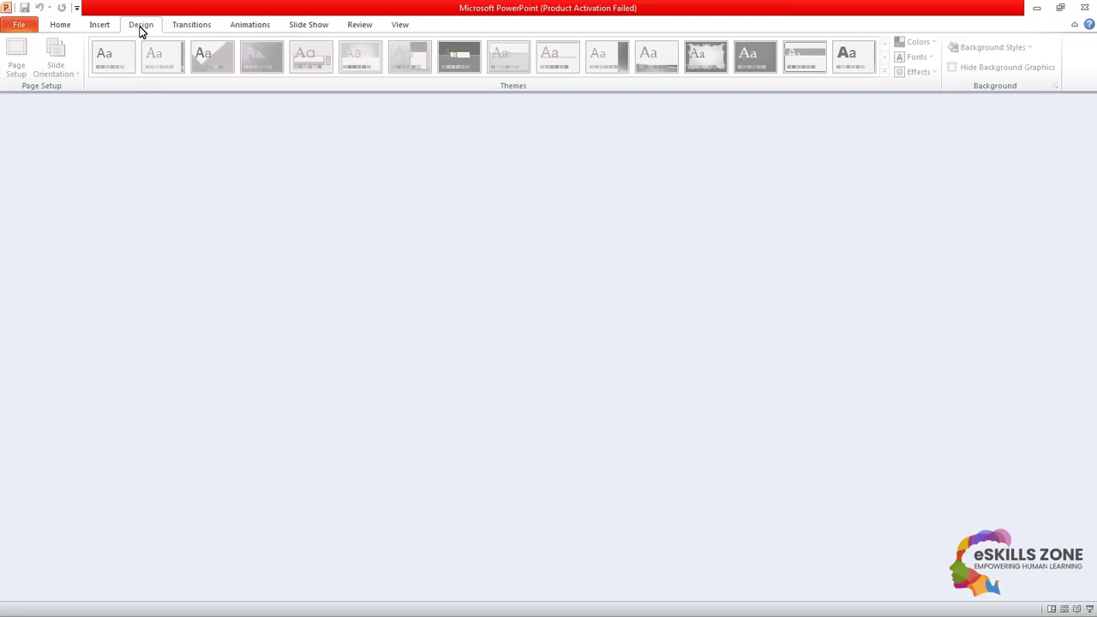
pyautogui.click(26, 29)
pyautogui.click(19, 31)
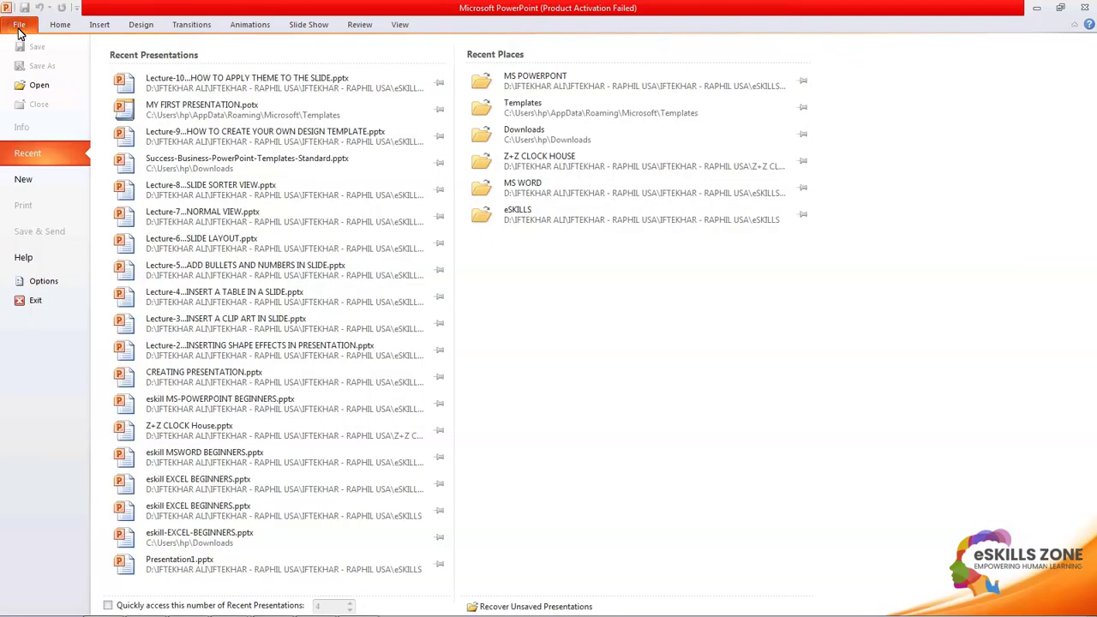
pyautogui.click(30, 182)
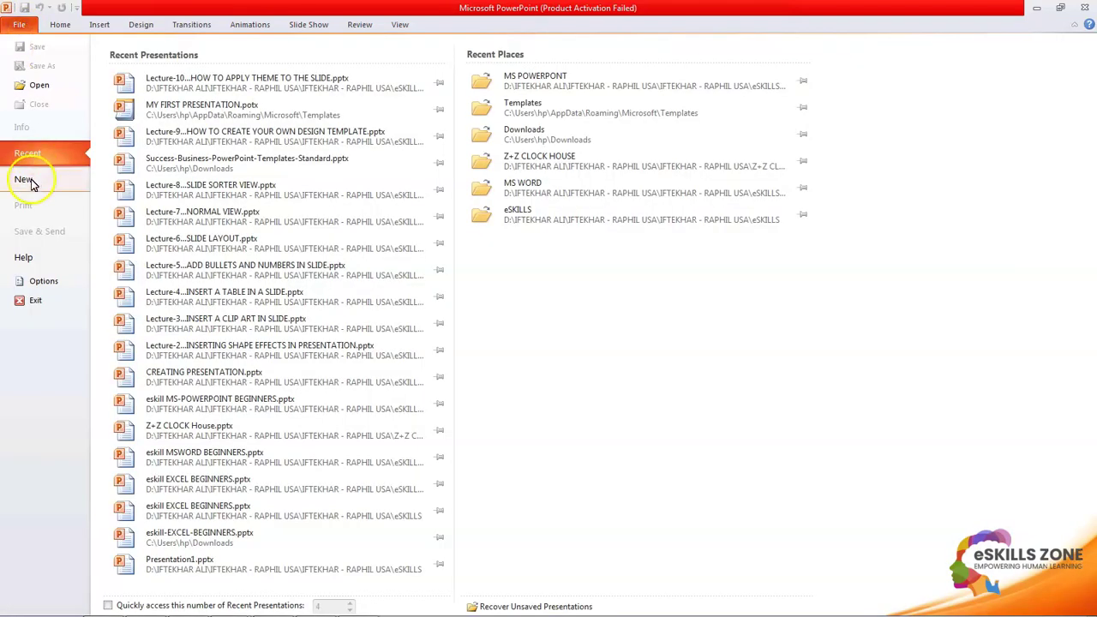
pyautogui.click(39, 187)
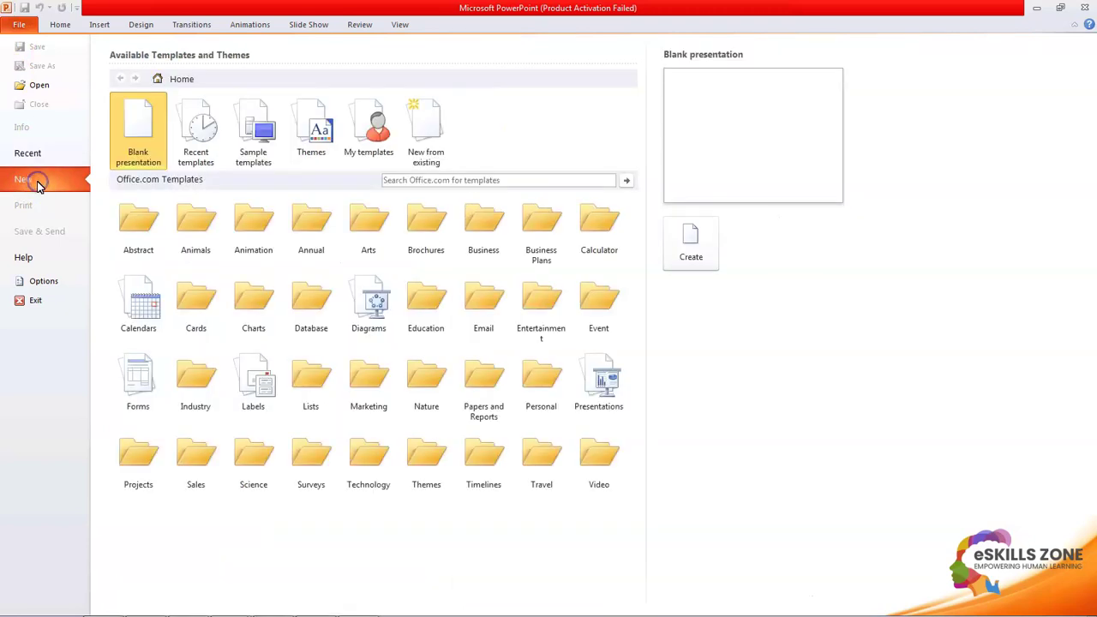
# - Choose Blank presentation, preview the Themes folder, then return to the templates home page
pyautogui.click(126, 144)
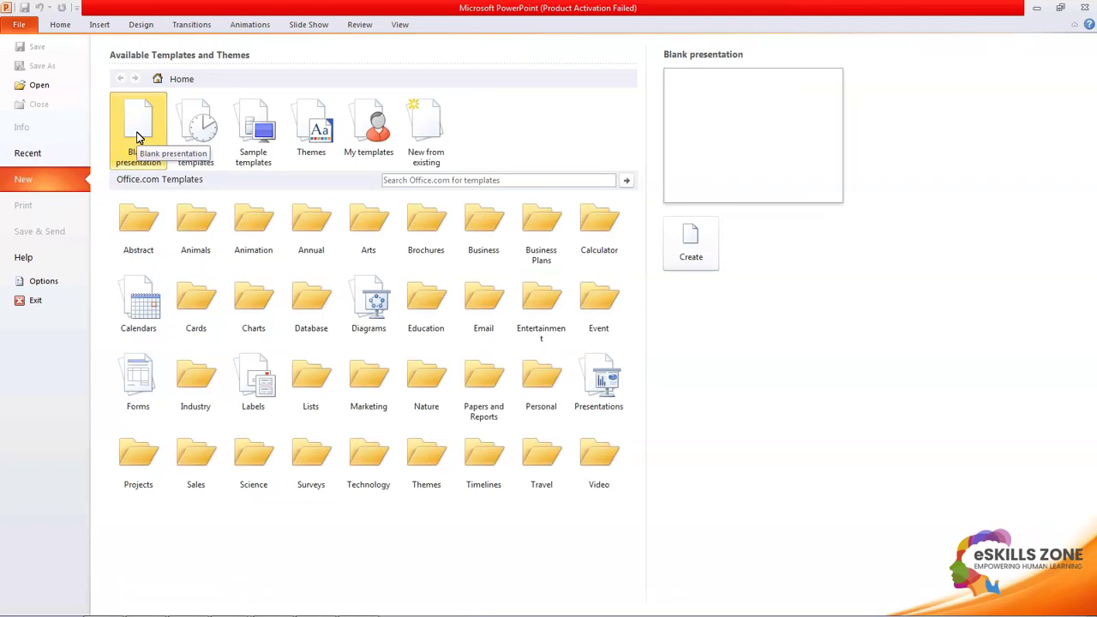
pyautogui.click(324, 151)
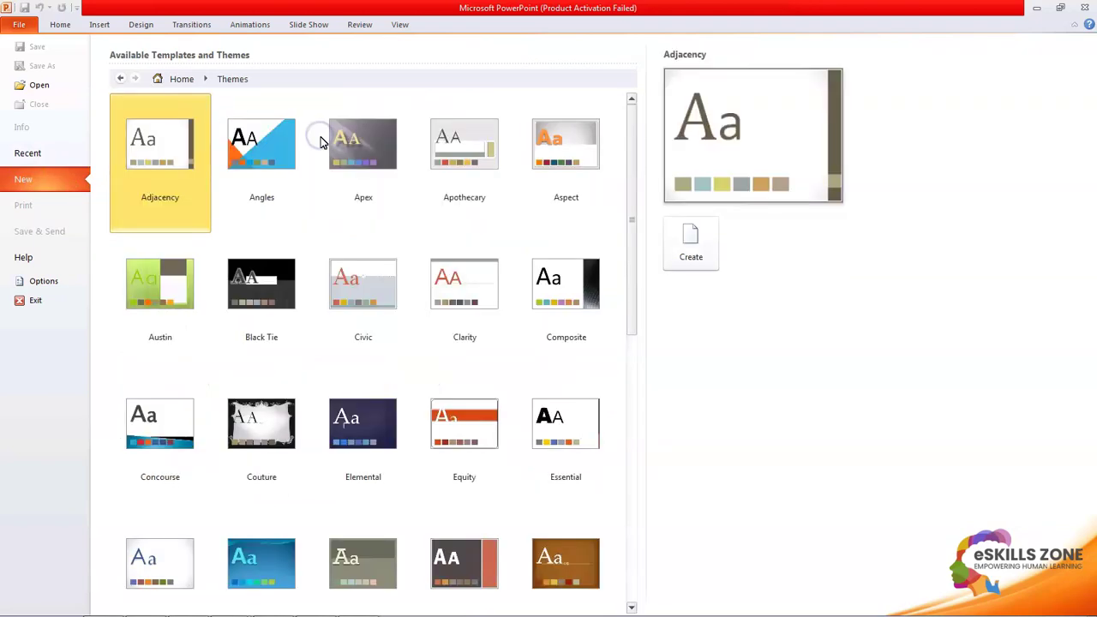
pyautogui.click(30, 25)
pyautogui.click(119, 76)
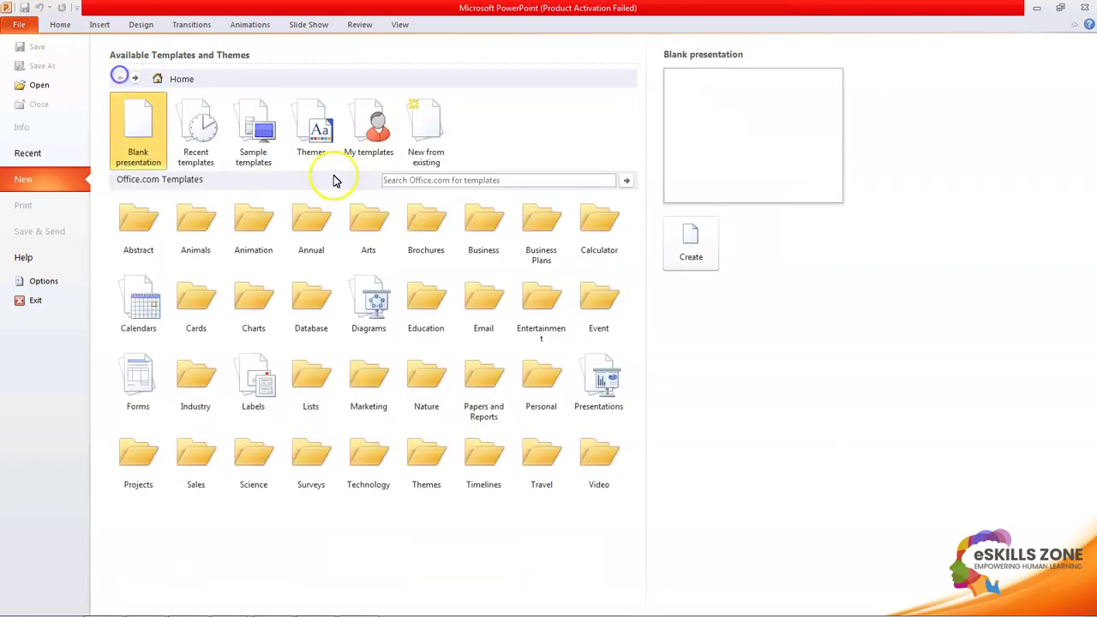
pyautogui.click(257, 156)
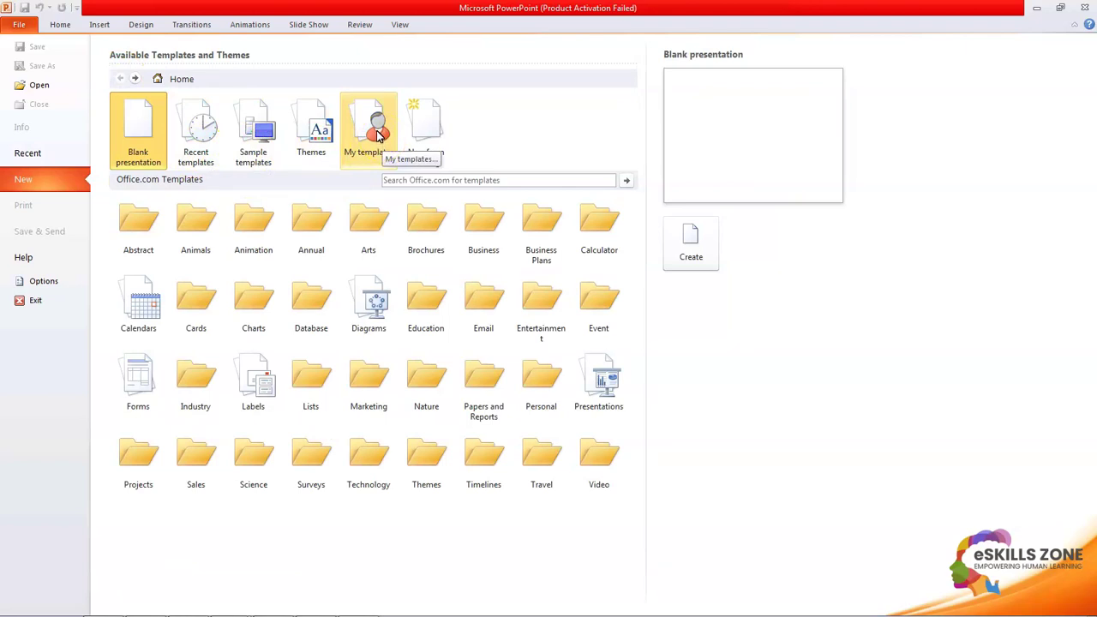
# - Create a new presentation from the Urban Photo Album sample template
pyautogui.click(253, 131)
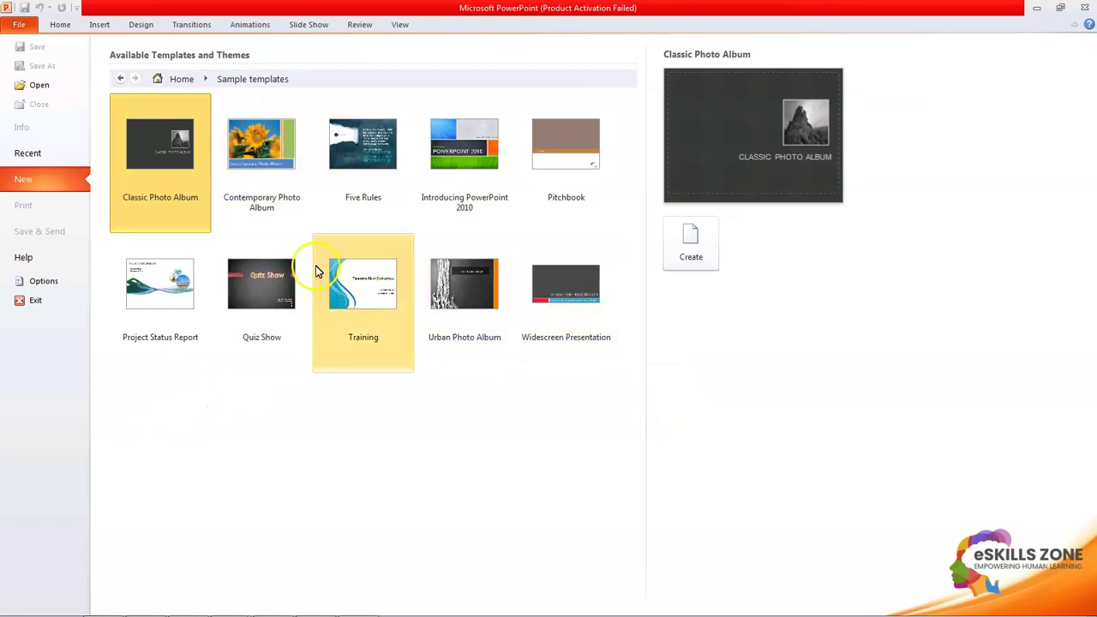
pyautogui.click(449, 290)
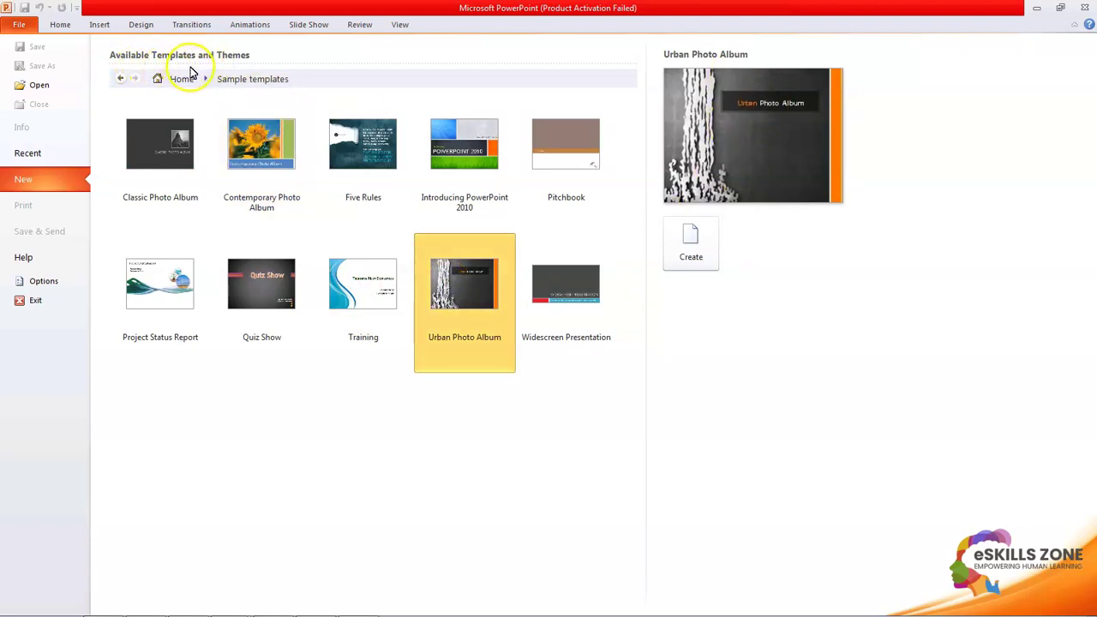
pyautogui.click(694, 249)
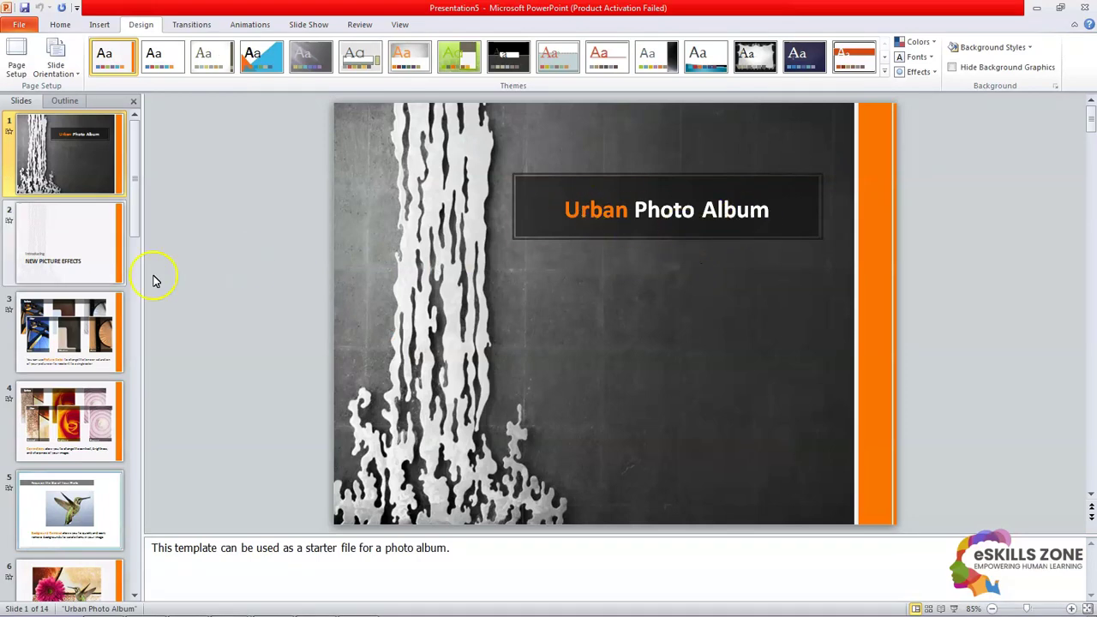
pyautogui.scroll(-9, 110, 282)
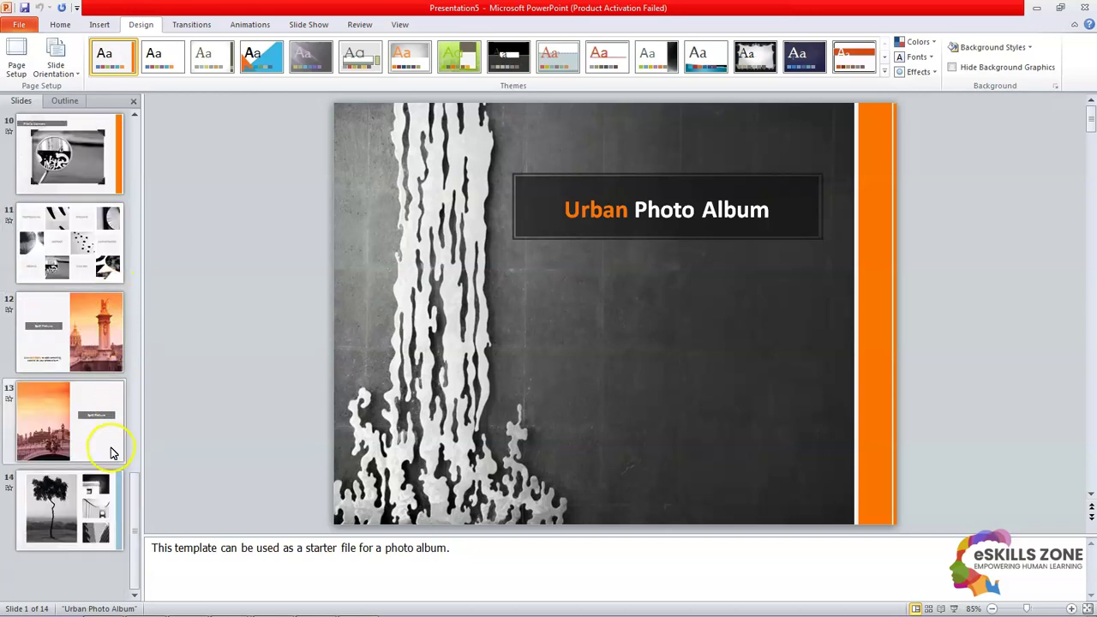
pyautogui.scroll(9, 111, 452)
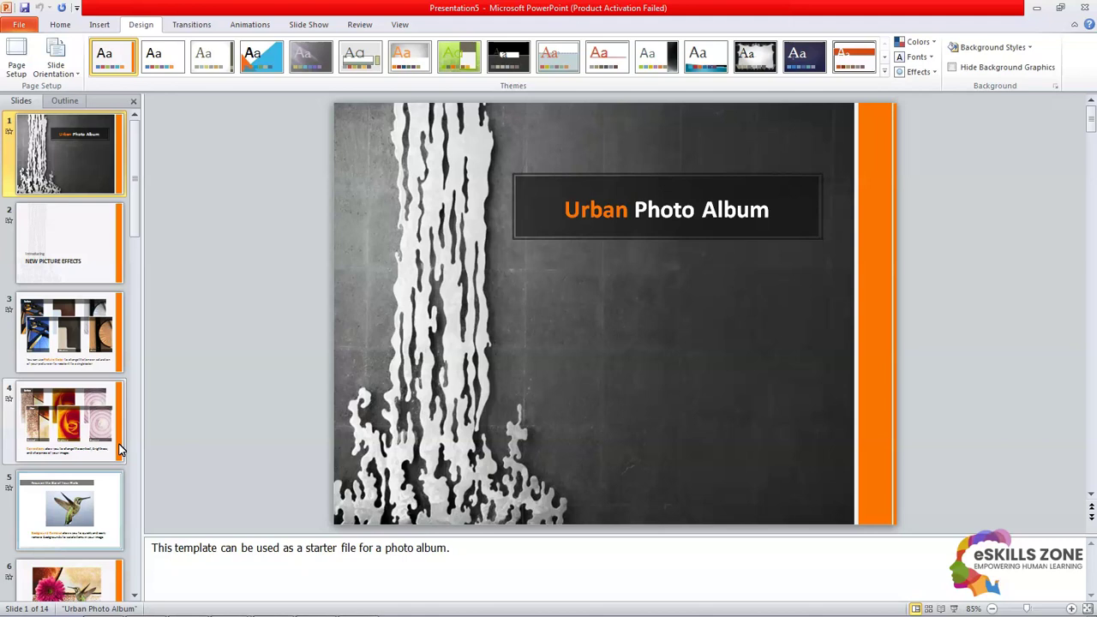
pyautogui.click(142, 26)
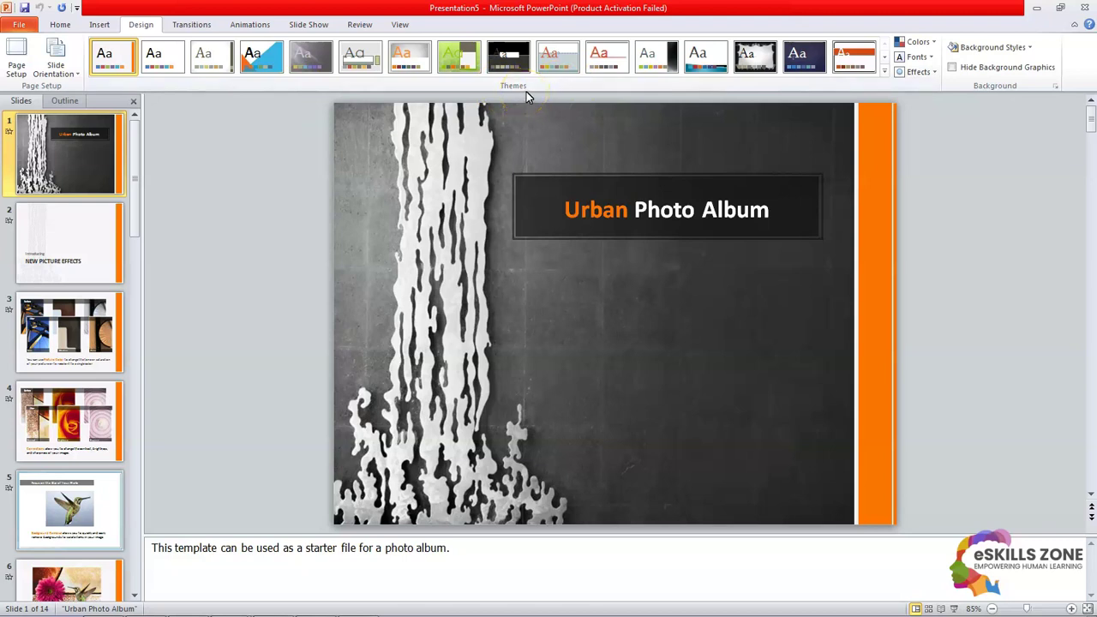
# - Apply the red Autumn theme to every slide from the expanded Themes gallery
pyautogui.click(884, 75)
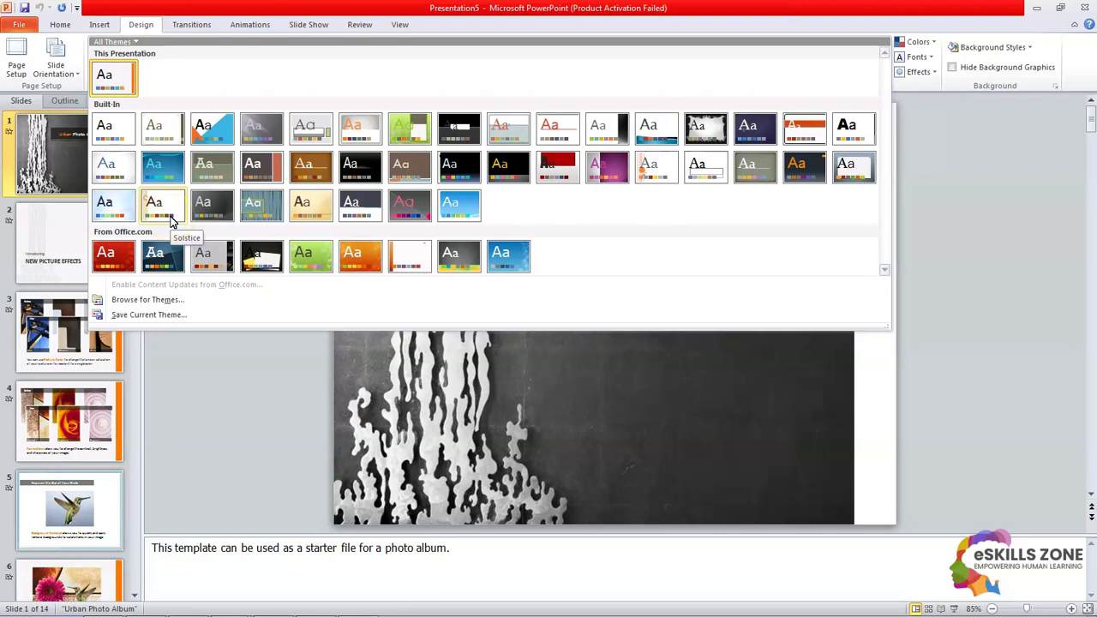
pyautogui.click(114, 255)
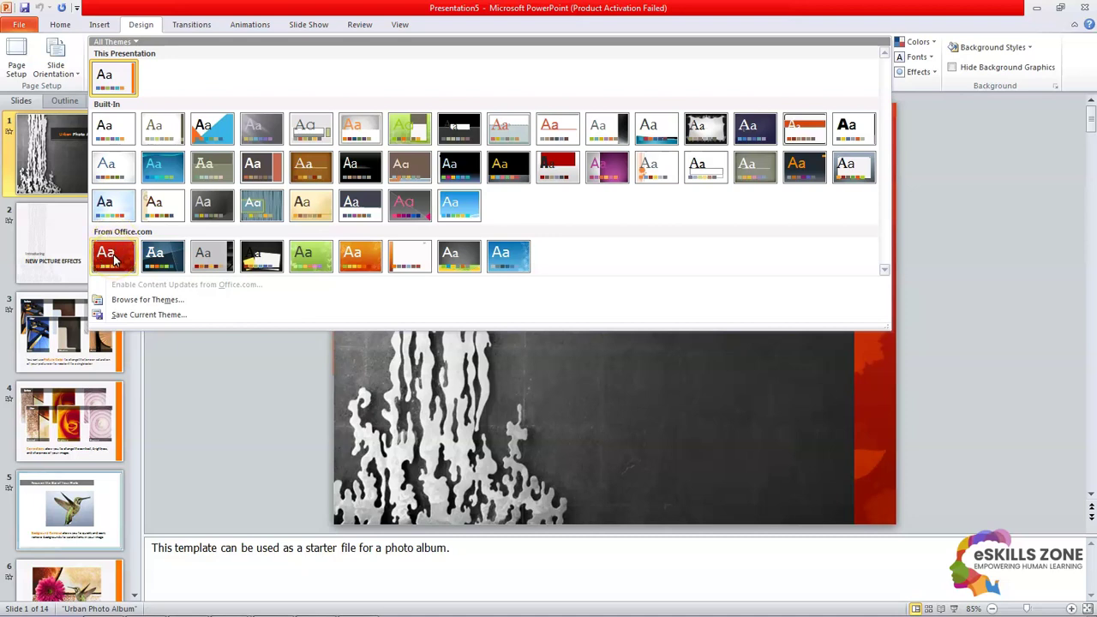
pyautogui.rightClick(114, 258)
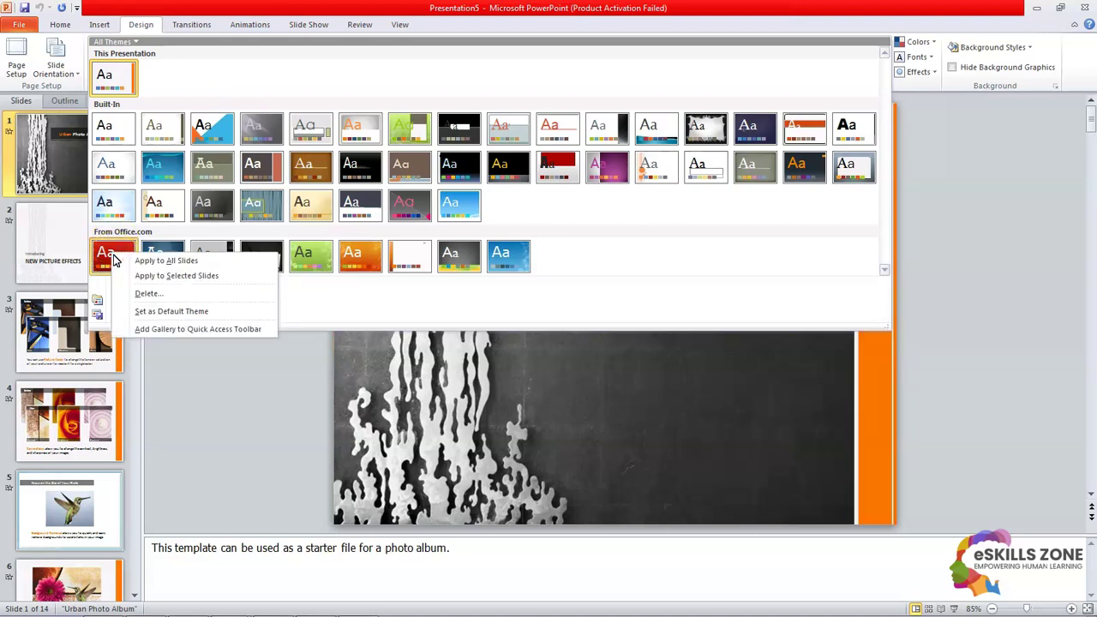
pyautogui.click(99, 259)
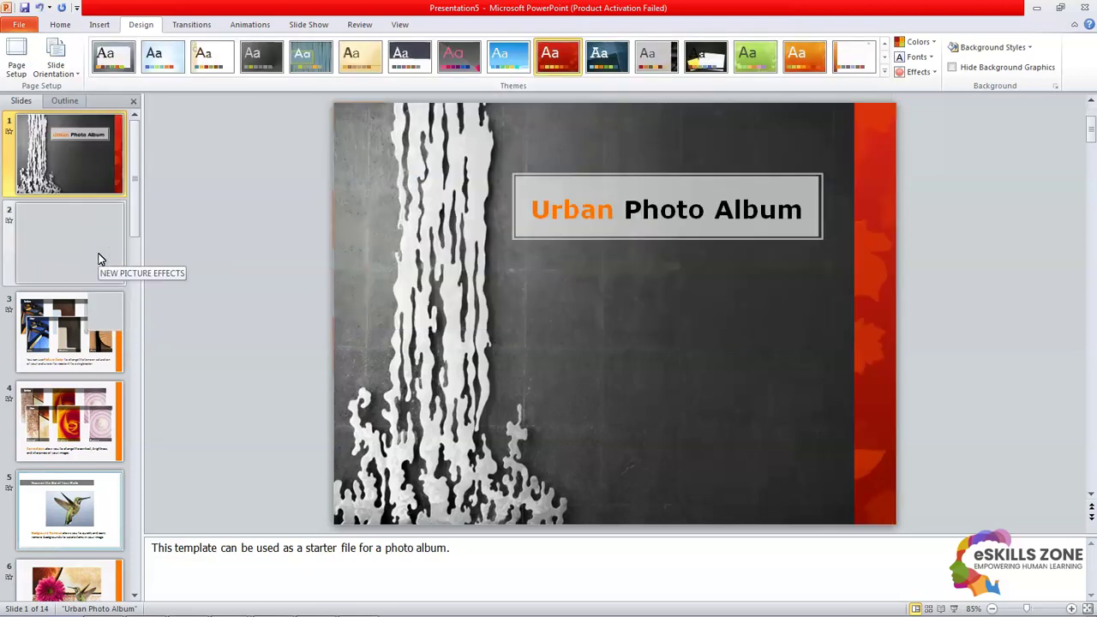
pyautogui.scroll(-9, 103, 265)
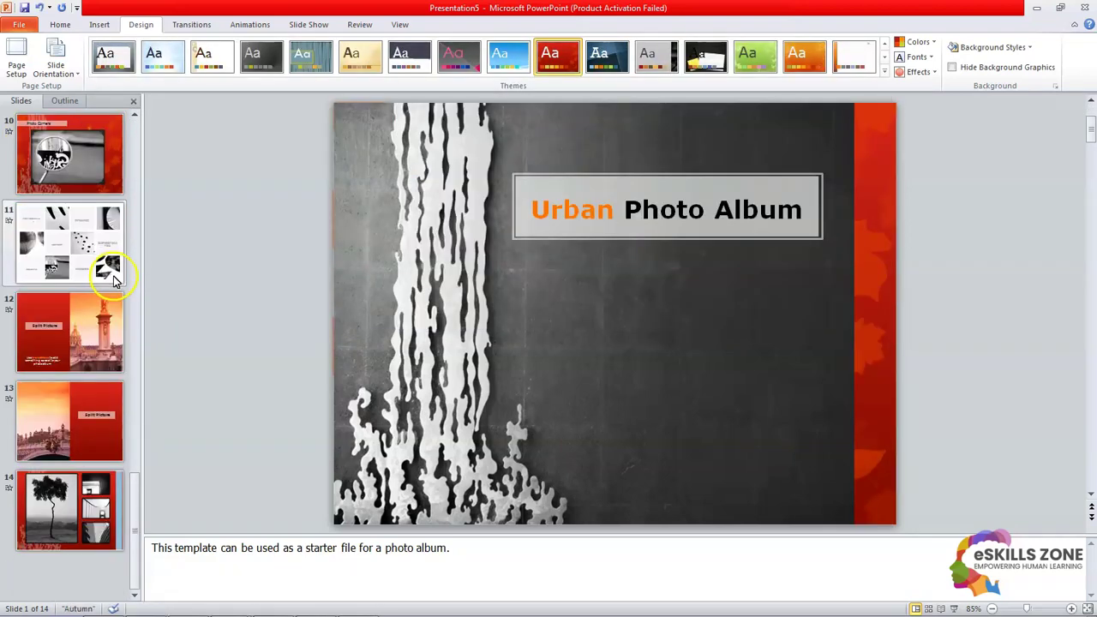
pyautogui.scroll(4, 114, 283)
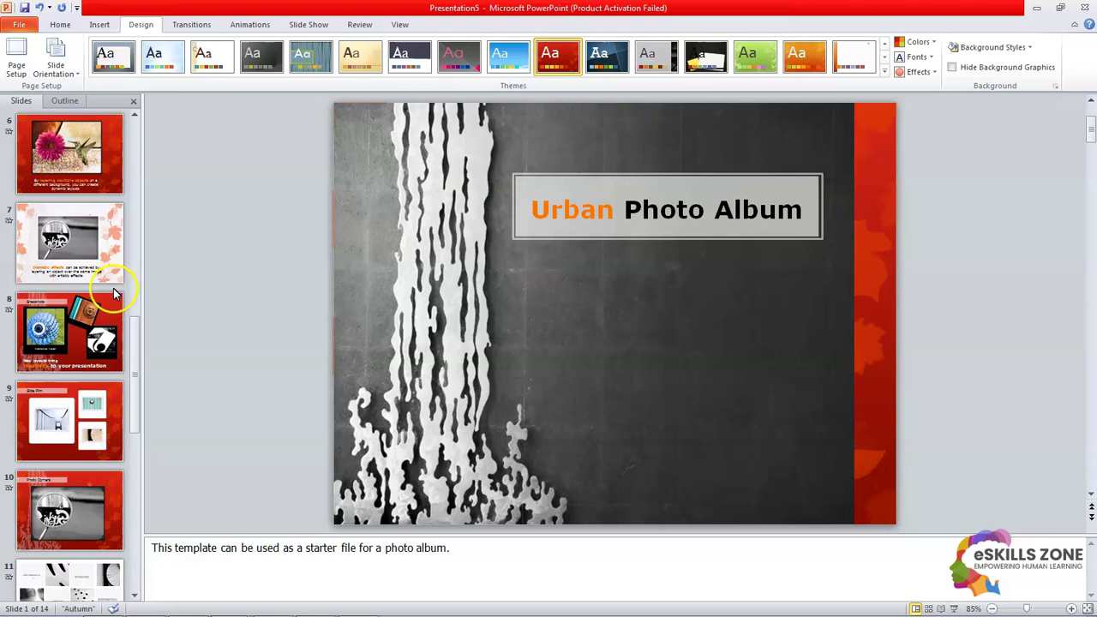
pyautogui.scroll(-4, 116, 287)
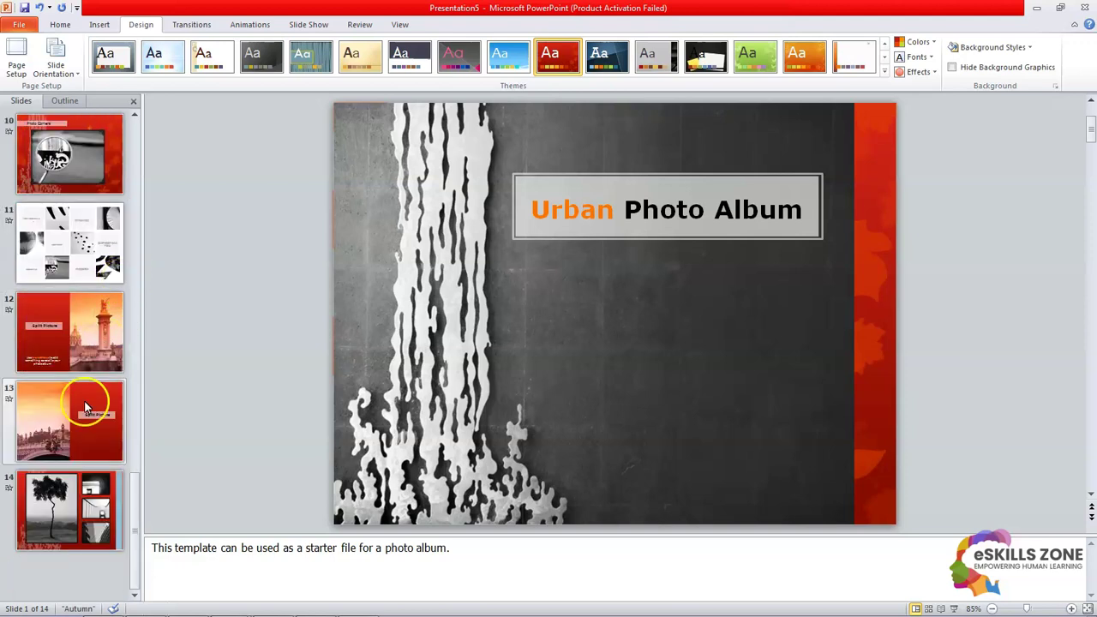
pyautogui.scroll(6, 89, 424)
pyautogui.scroll(3, 89, 423)
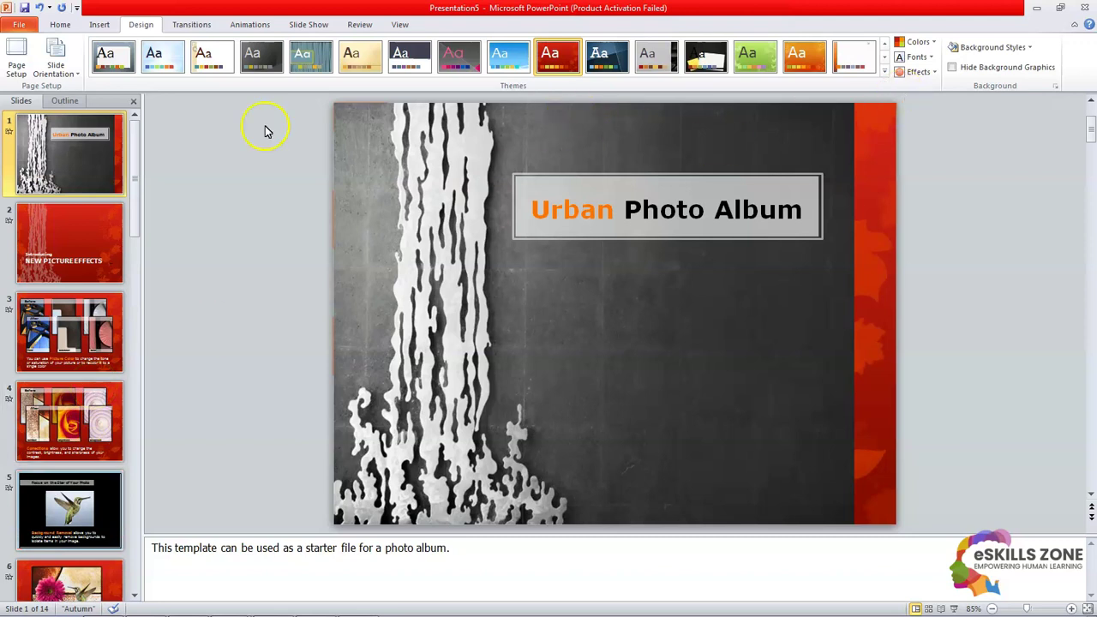
pyautogui.scroll(-4, 83, 244)
pyautogui.scroll(-4, 86, 257)
pyautogui.scroll(8, 92, 274)
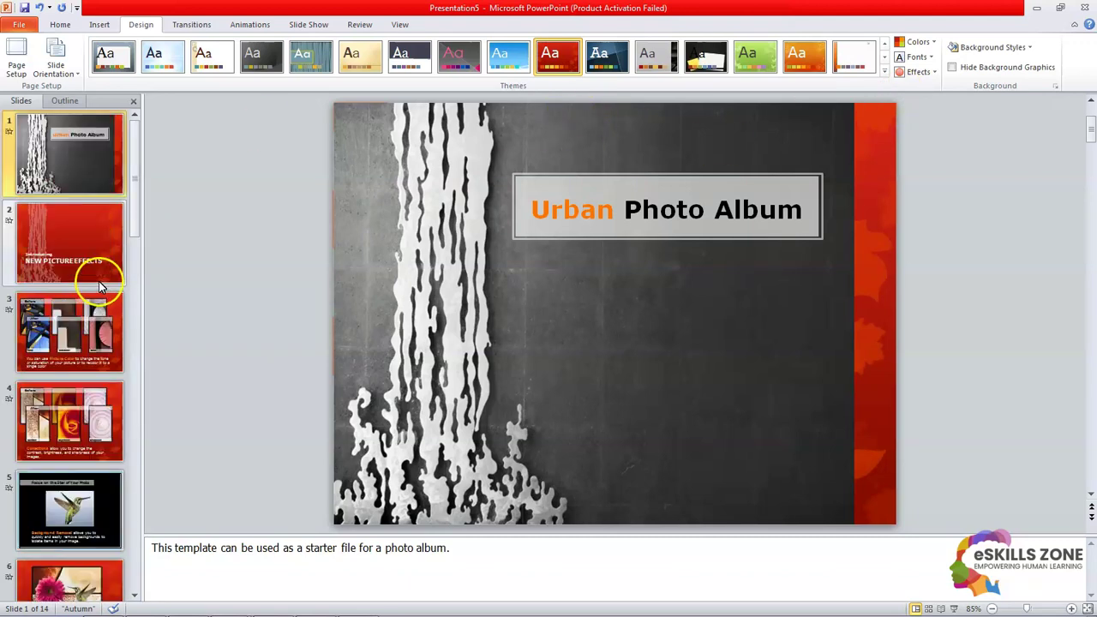
# - Replace Autumn with the Verve theme on all 14 slides, then scroll through them to check
pyautogui.click(885, 76)
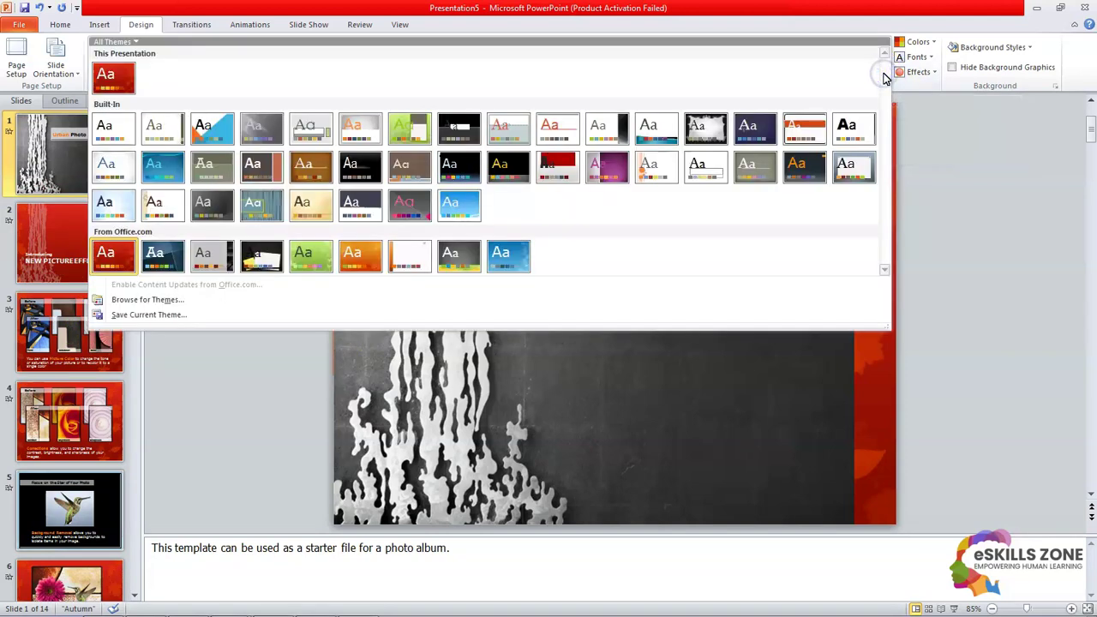
pyautogui.click(414, 206)
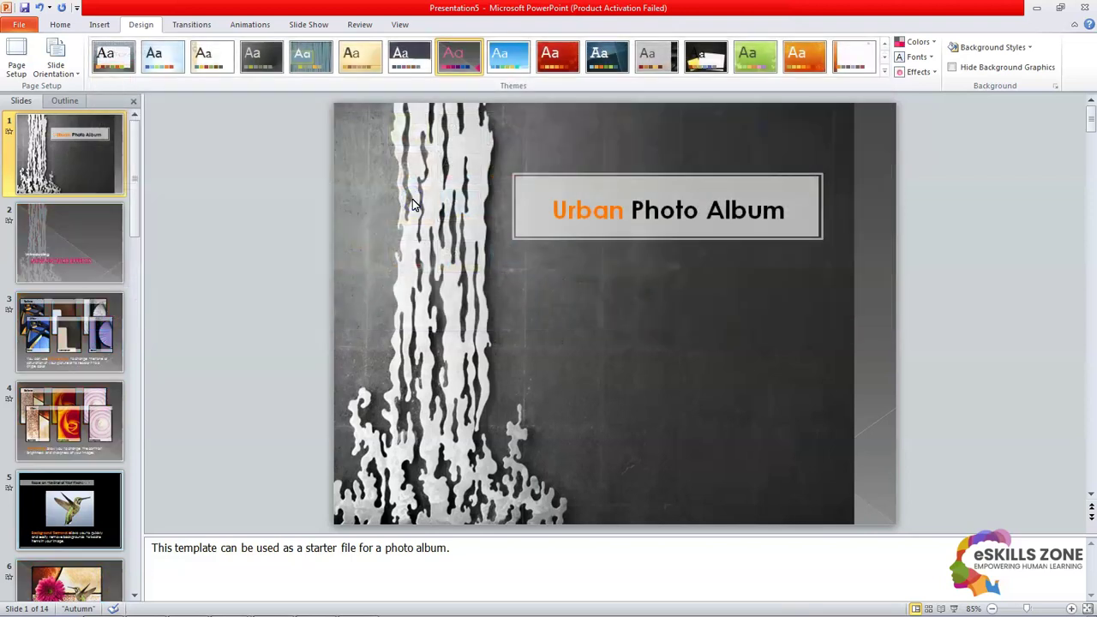
pyautogui.scroll(-7, 49, 354)
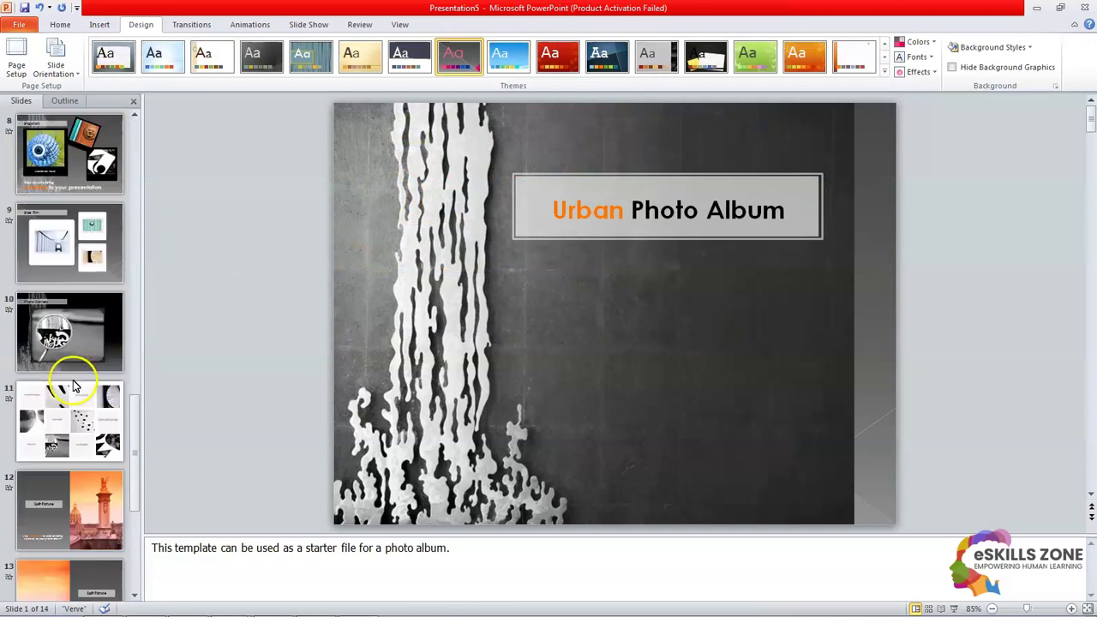
pyautogui.scroll(-2, 77, 390)
pyautogui.scroll(10, 82, 396)
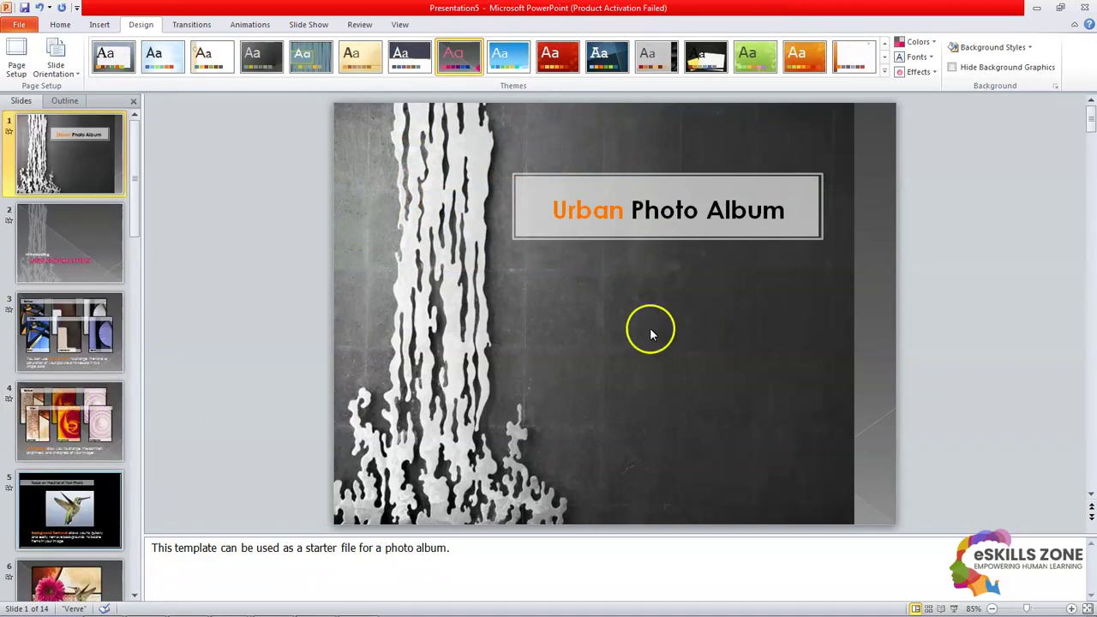
pyautogui.click(664, 173)
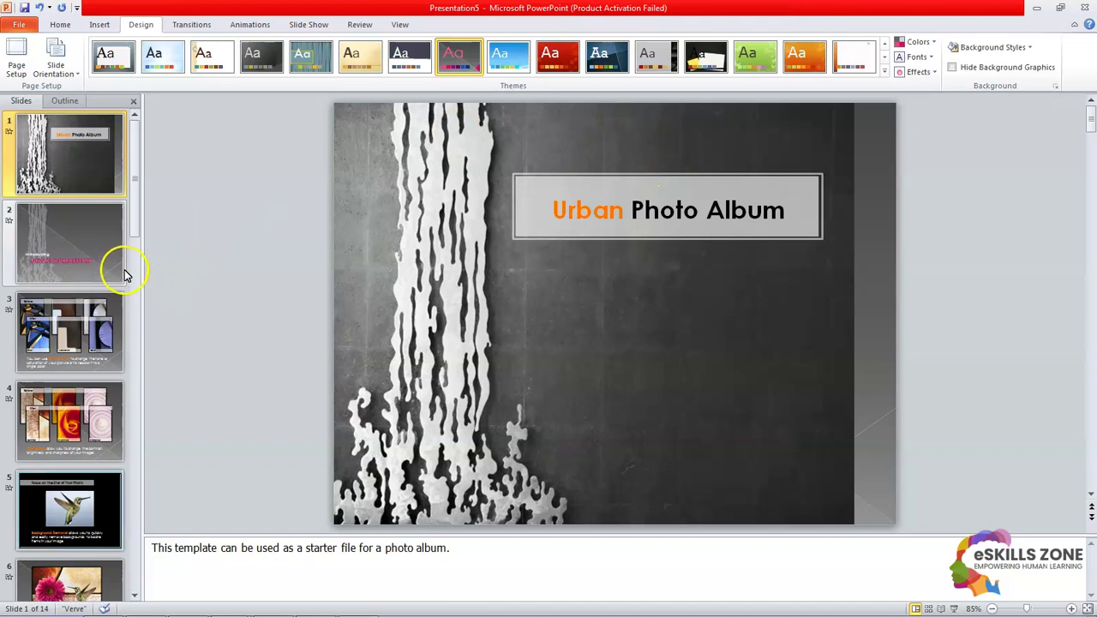
pyautogui.scroll(-2, 122, 273)
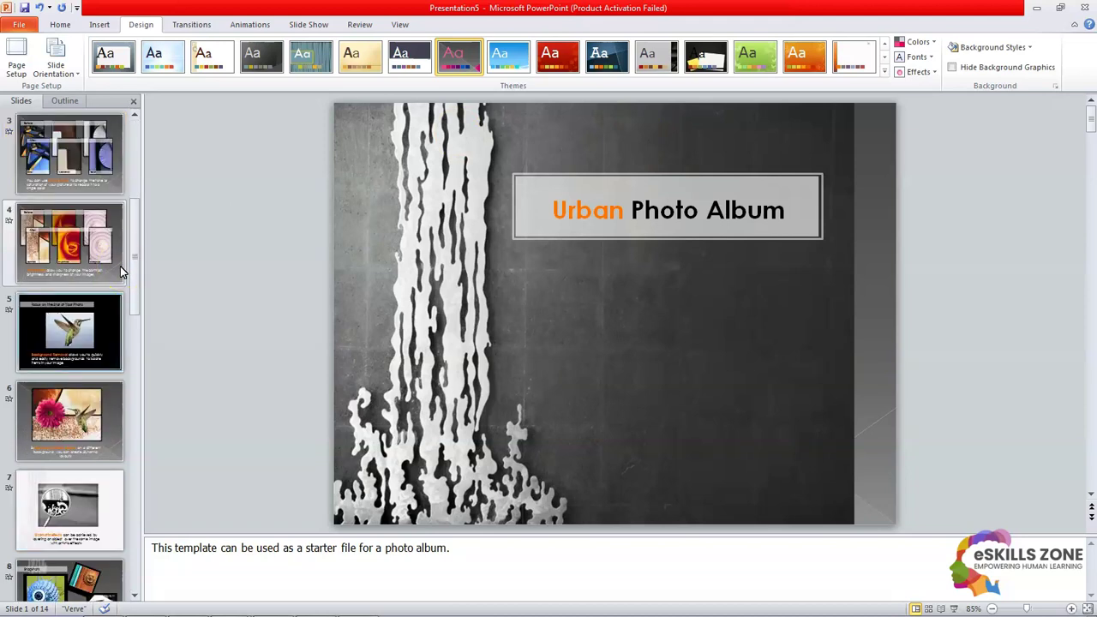
pyautogui.scroll(-3, 120, 265)
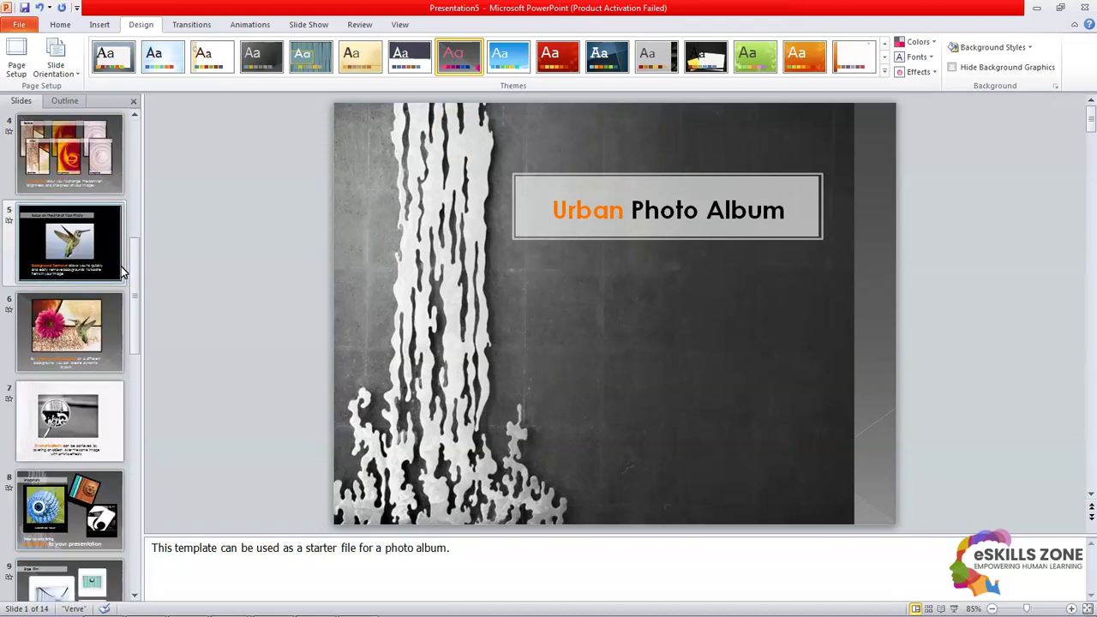
pyautogui.click(116, 286)
pyautogui.scroll(-1, 112, 309)
pyautogui.scroll(1, 111, 314)
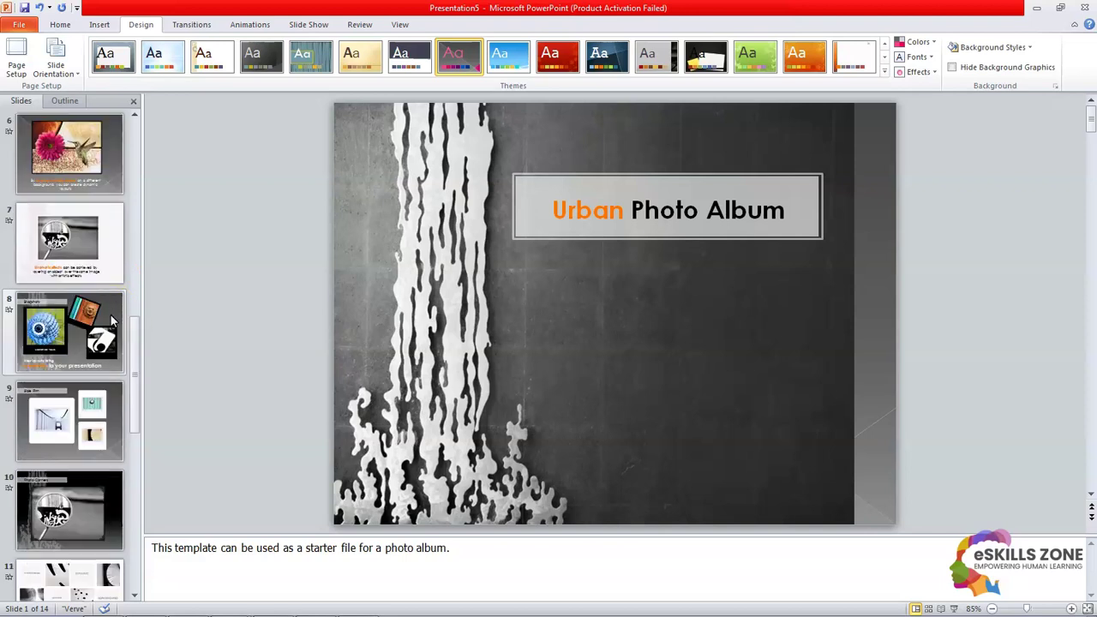
# - Apply the Summer theme to slide 7 only, using Apply to Selected Slides
pyautogui.click(109, 246)
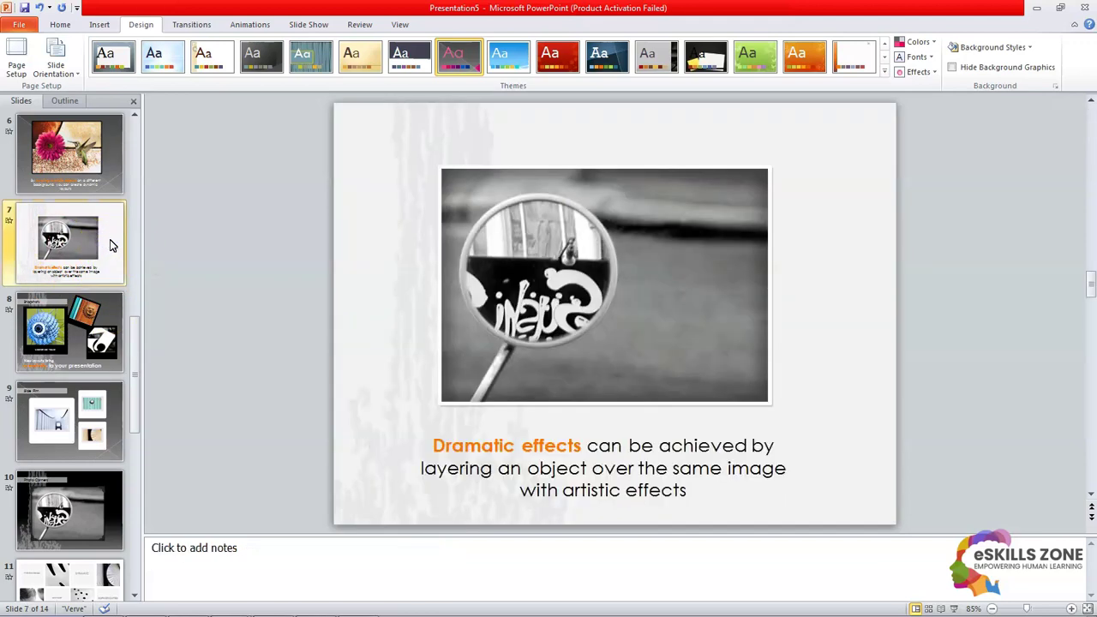
pyautogui.click(885, 72)
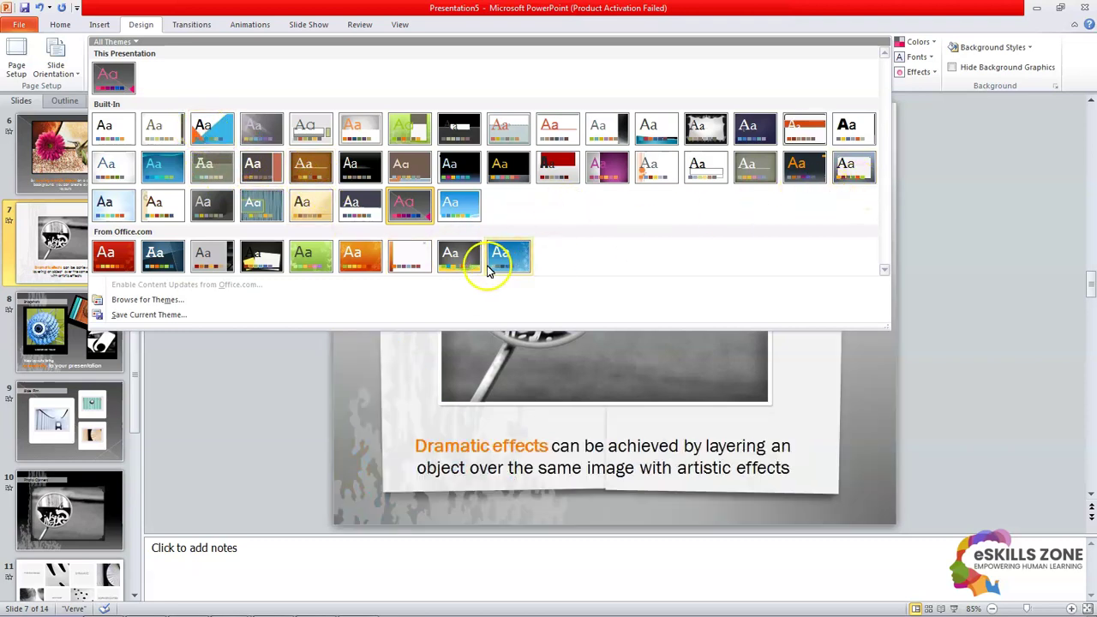
pyautogui.rightClick(360, 262)
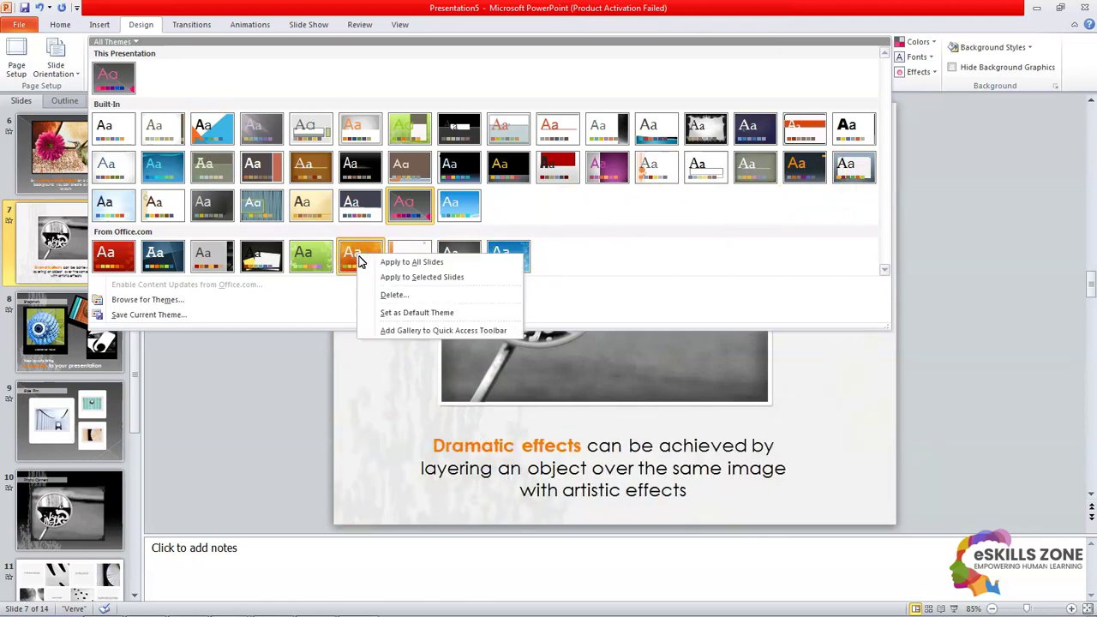
pyautogui.click(440, 286)
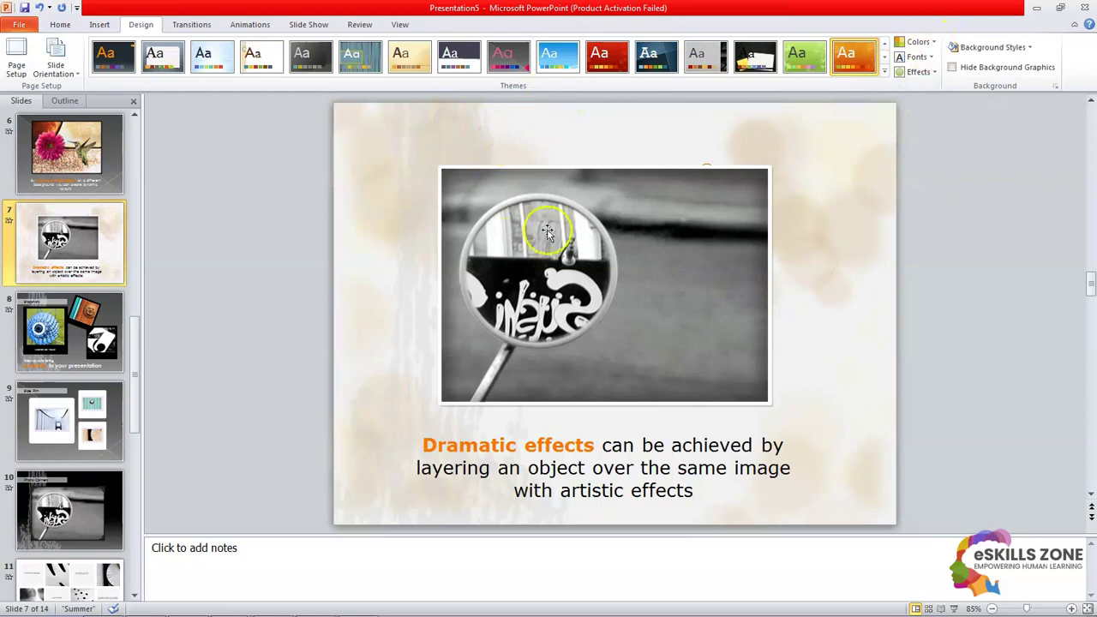
# - Try Spring, Sketchbook, Macro, Trek and Solstice on slide 7, settling on Perspective
pyautogui.click(806, 63)
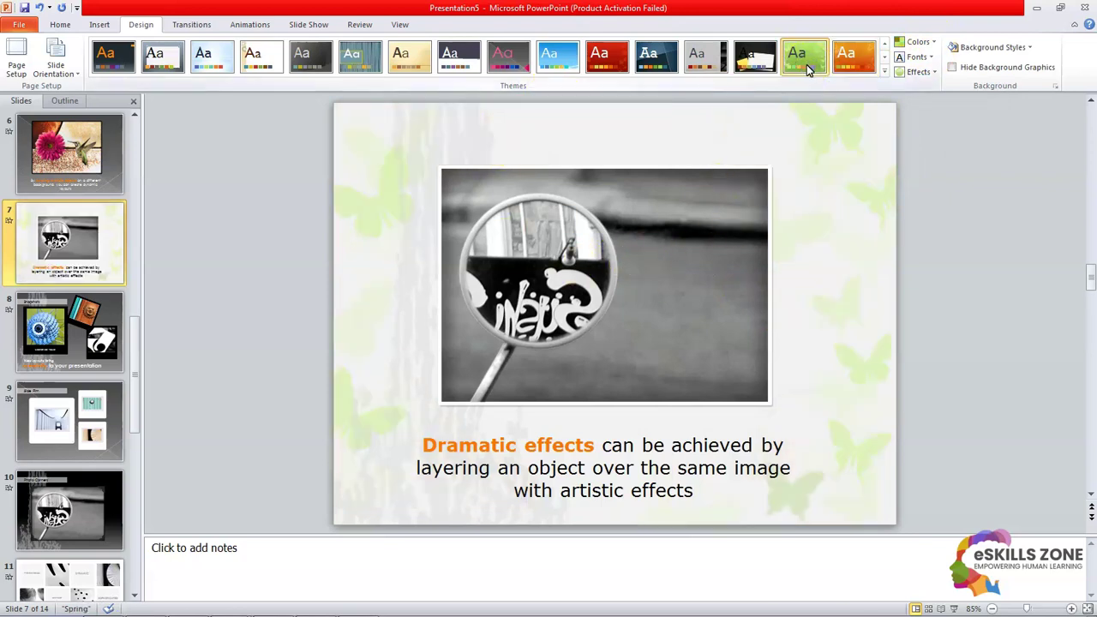
pyautogui.click(758, 66)
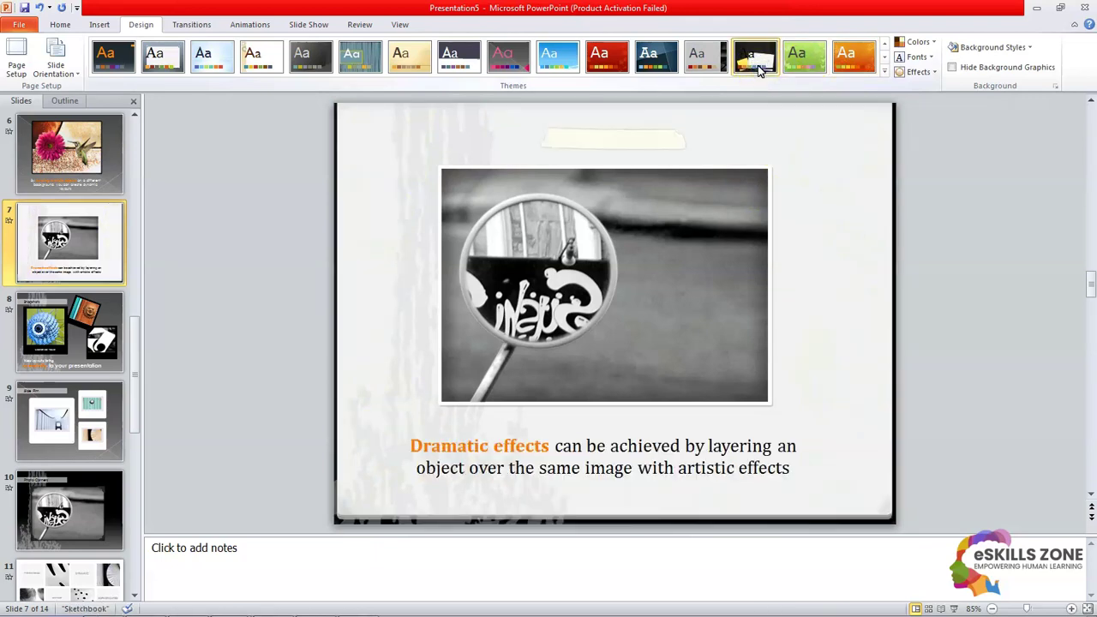
pyautogui.click(705, 58)
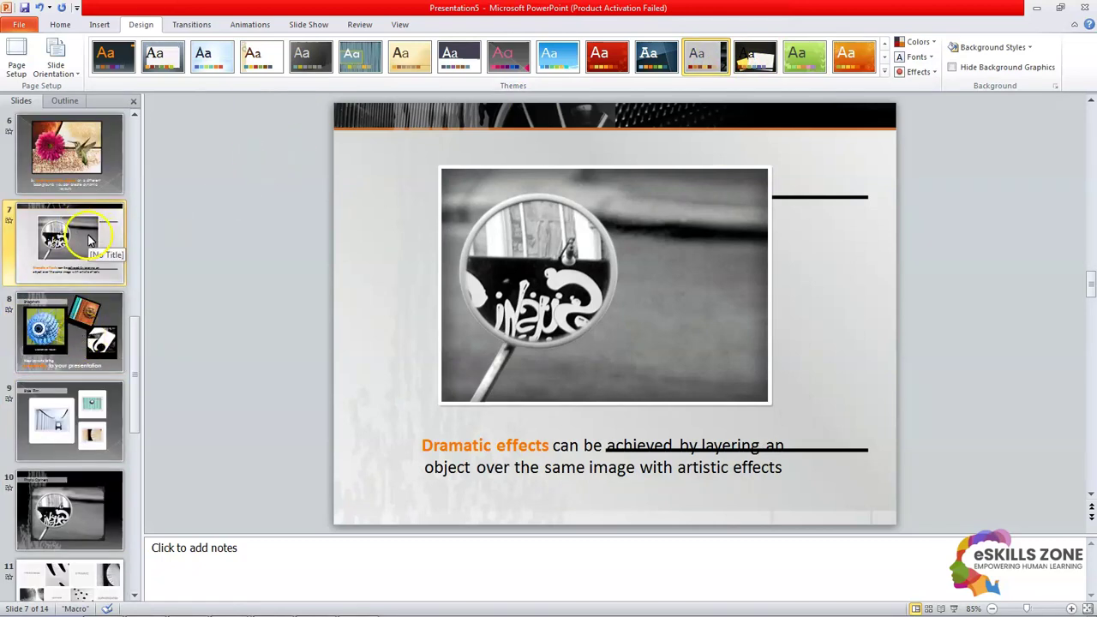
pyautogui.click(414, 61)
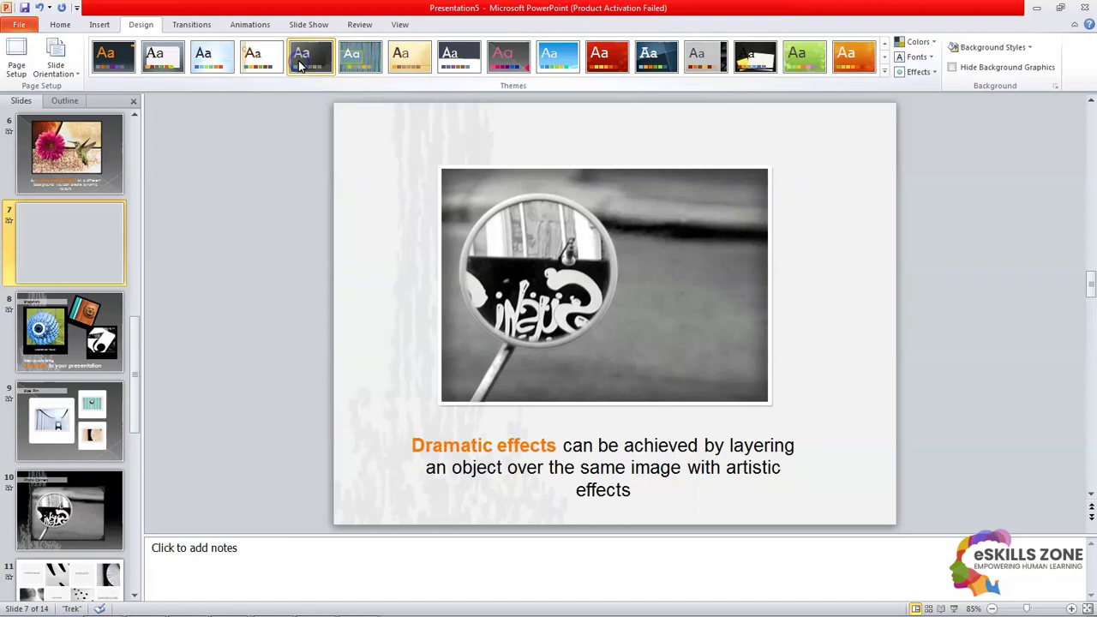
pyautogui.click(212, 62)
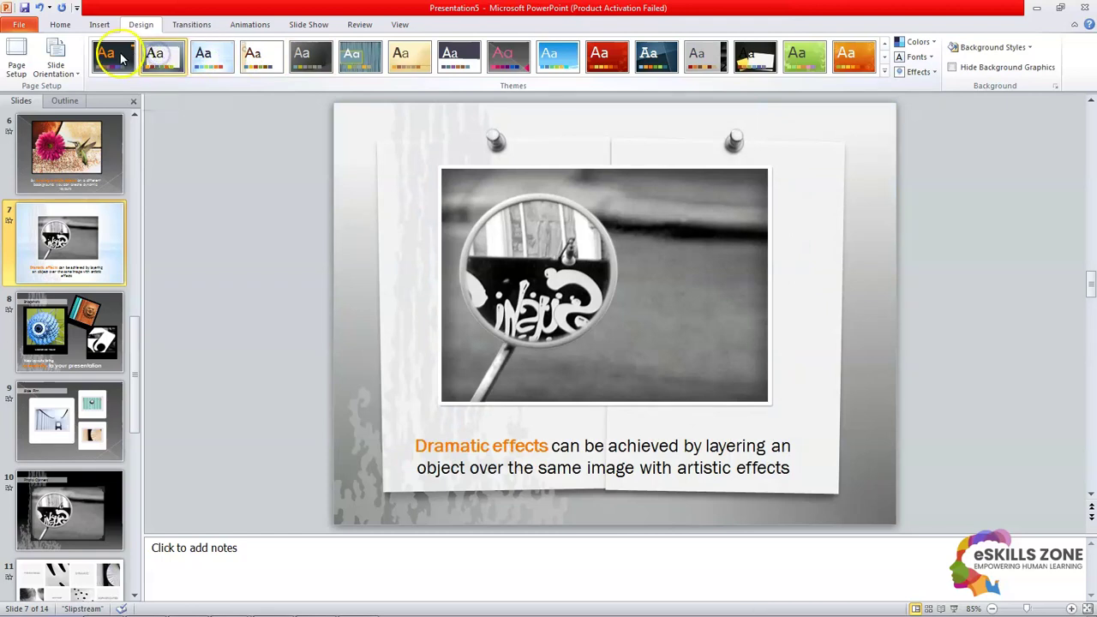
pyautogui.click(120, 58)
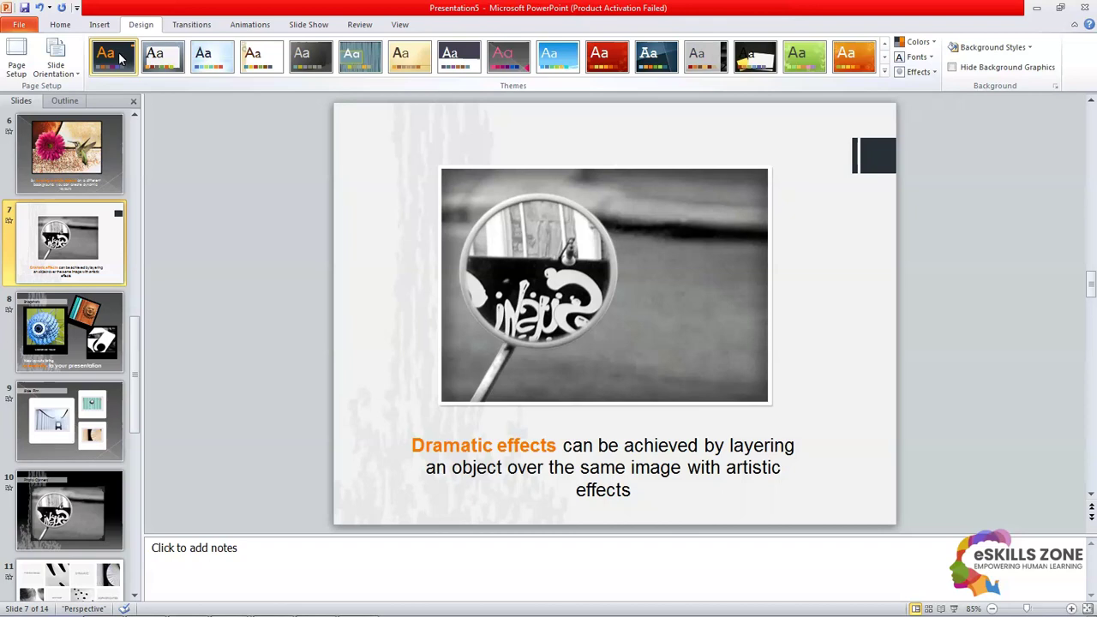
pyautogui.scroll(2, 110, 437)
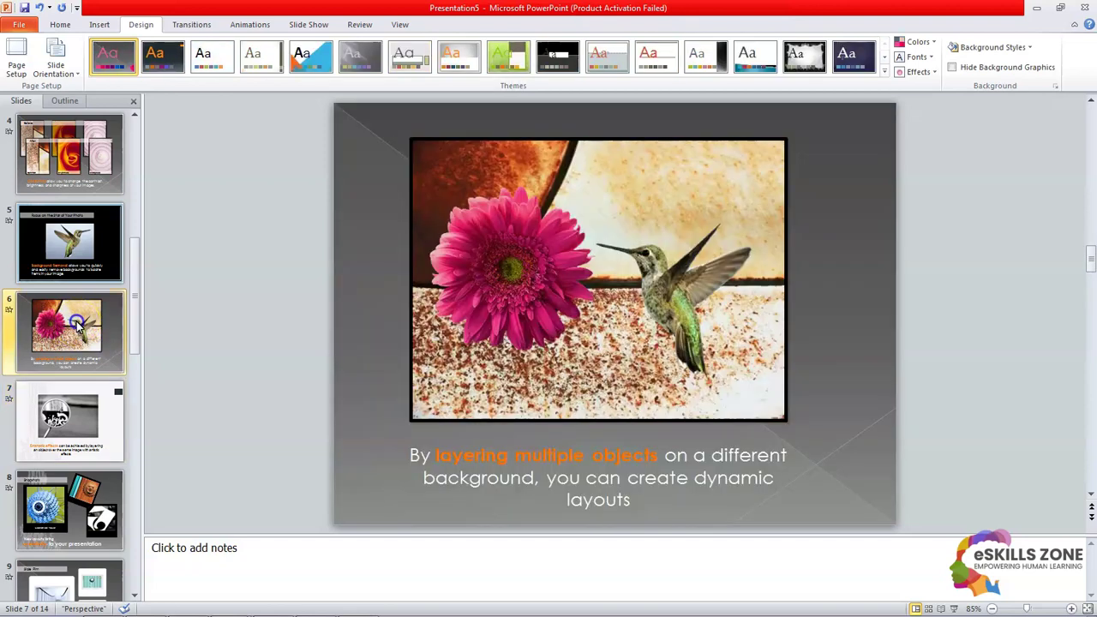
# - Select slide 6 and open the Design tab's Colors gallery of theme colour sets
pyautogui.click(78, 326)
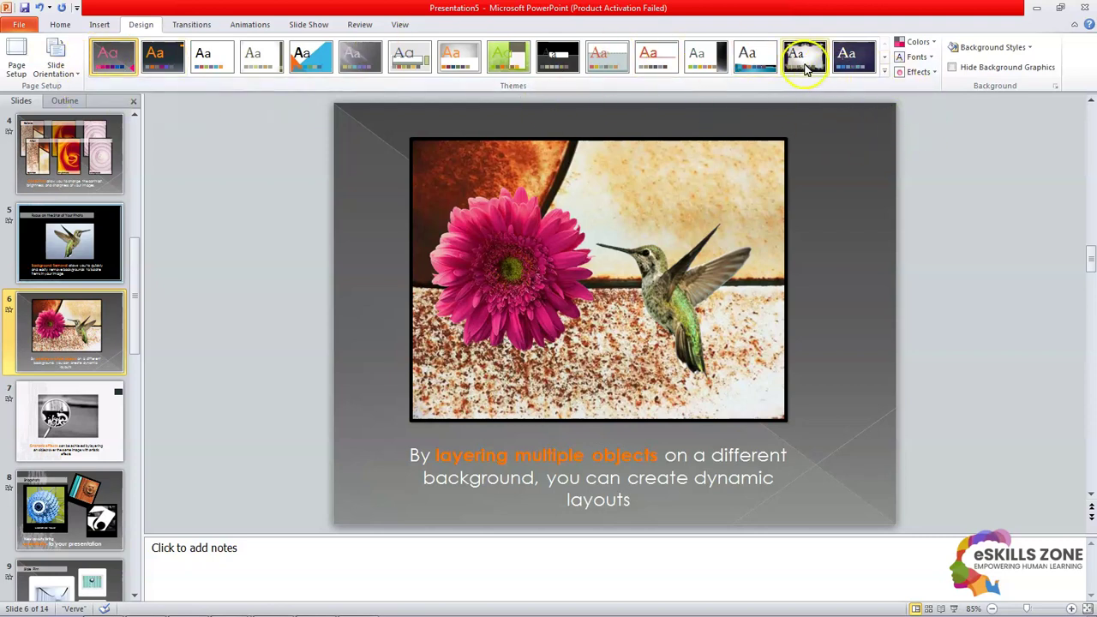
pyautogui.click(933, 45)
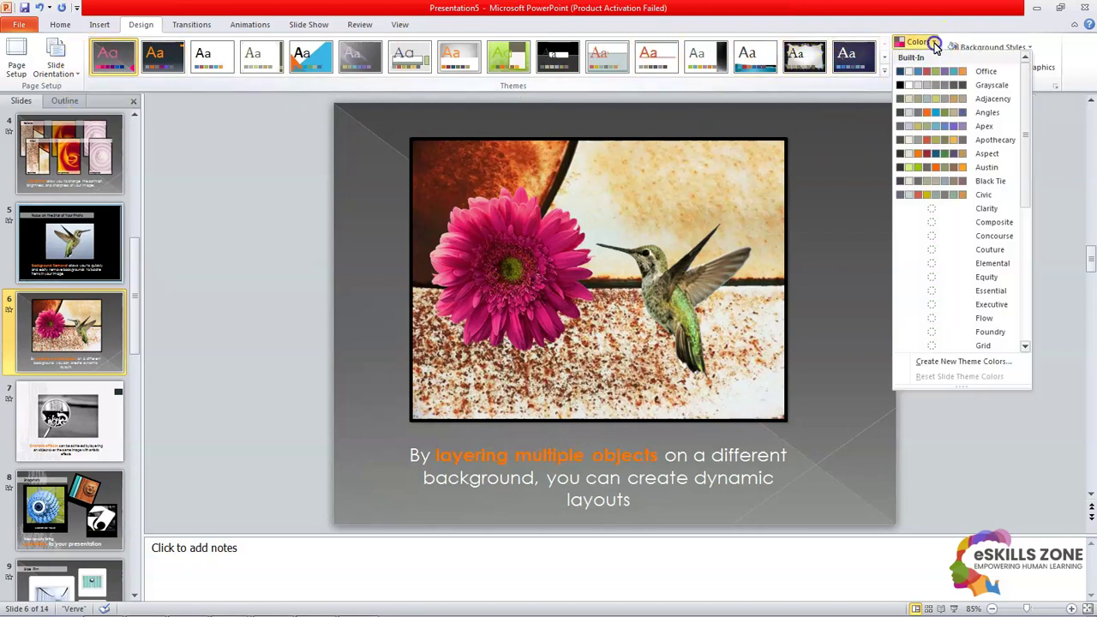